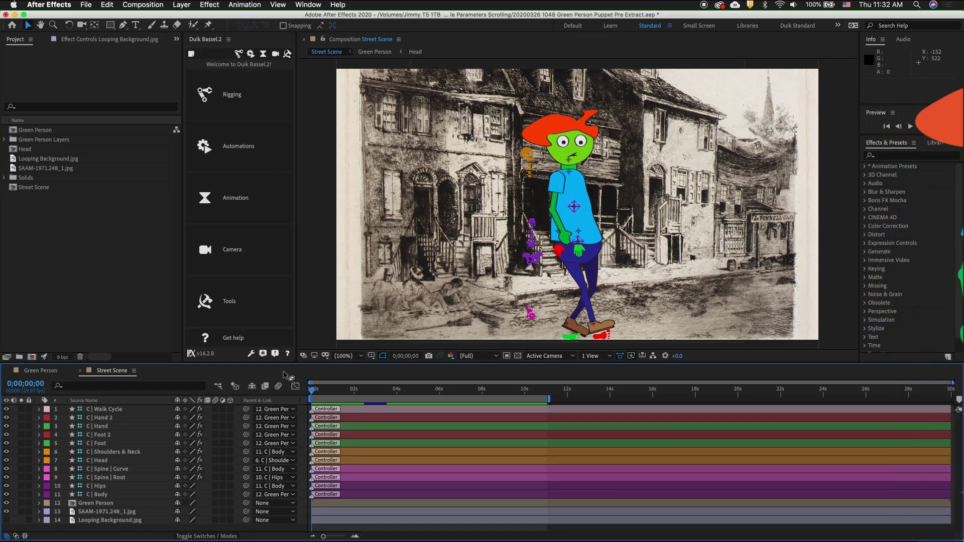
# - Select the C | Walk Cycle layer and expand Main parameters to show the 3.50 km/h Realistic walk
pyautogui.click(121, 410)
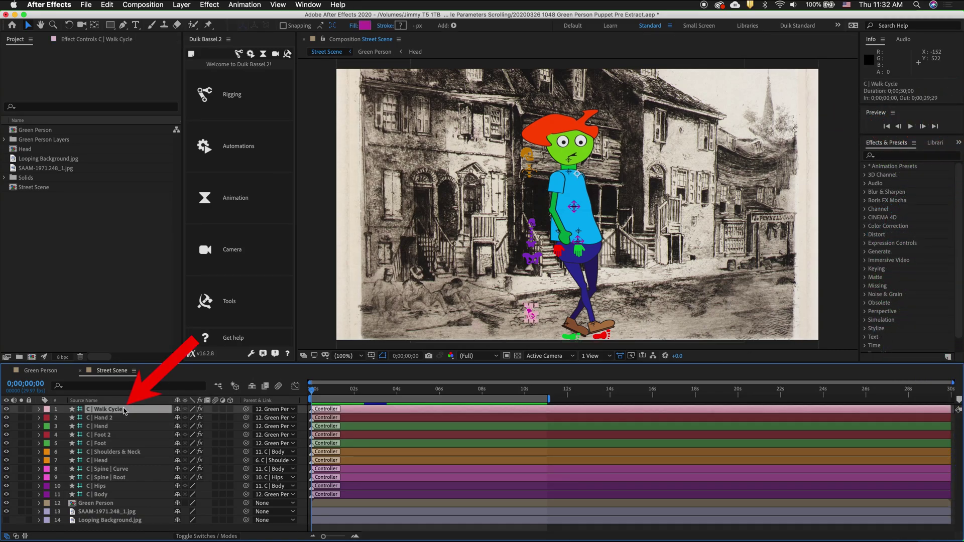
pyautogui.click(65, 40)
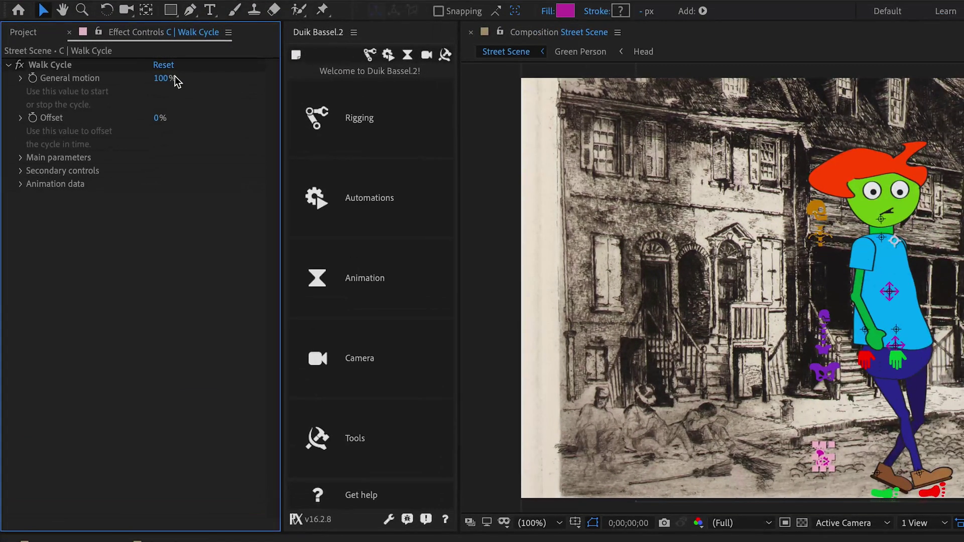
pyautogui.click(21, 157)
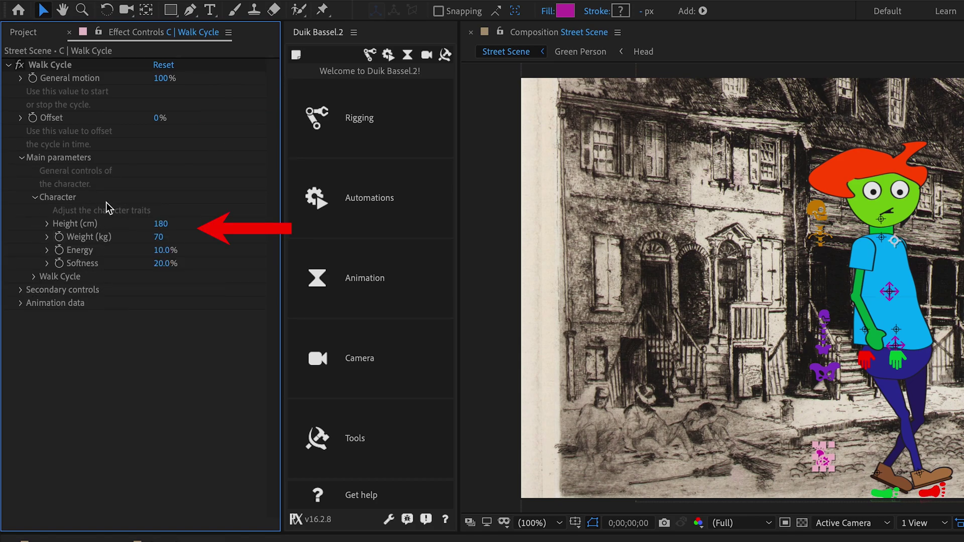
pyautogui.click(34, 277)
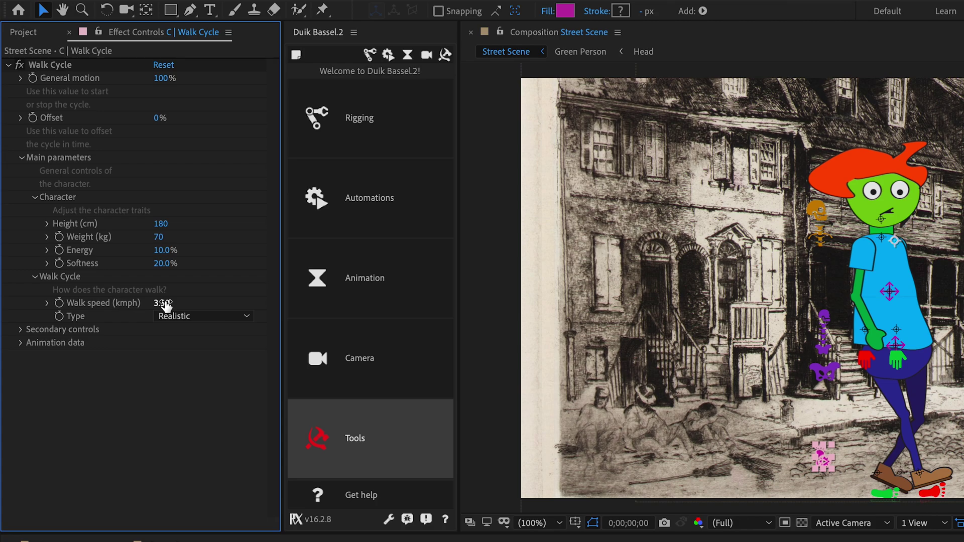
pyautogui.click(22, 343)
# - Expand the Computation group to show the 0.94 s (28 f) cycle and 14.0% adjusted energy
pyautogui.click(35, 382)
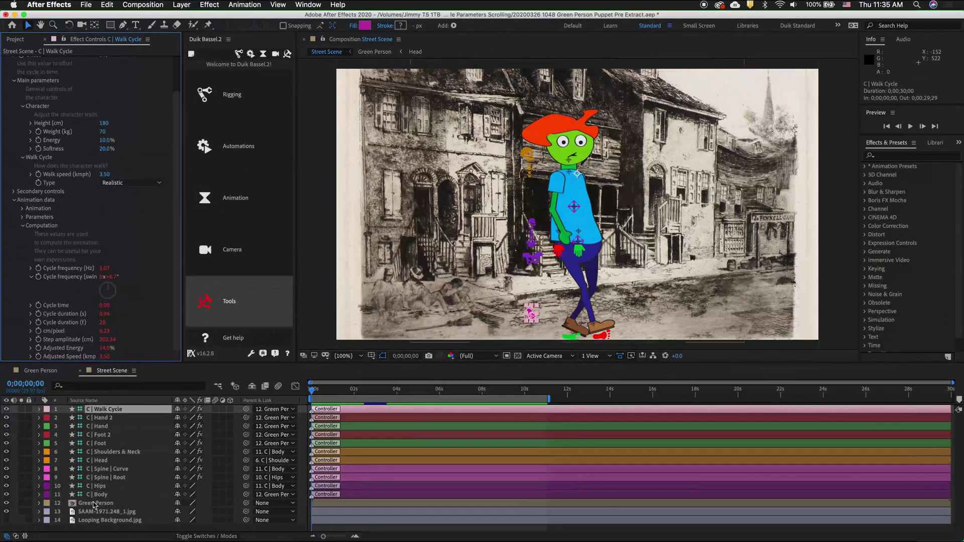
# - Select layer 12, Green Person, in the Street Scene timeline
pyautogui.click(94, 503)
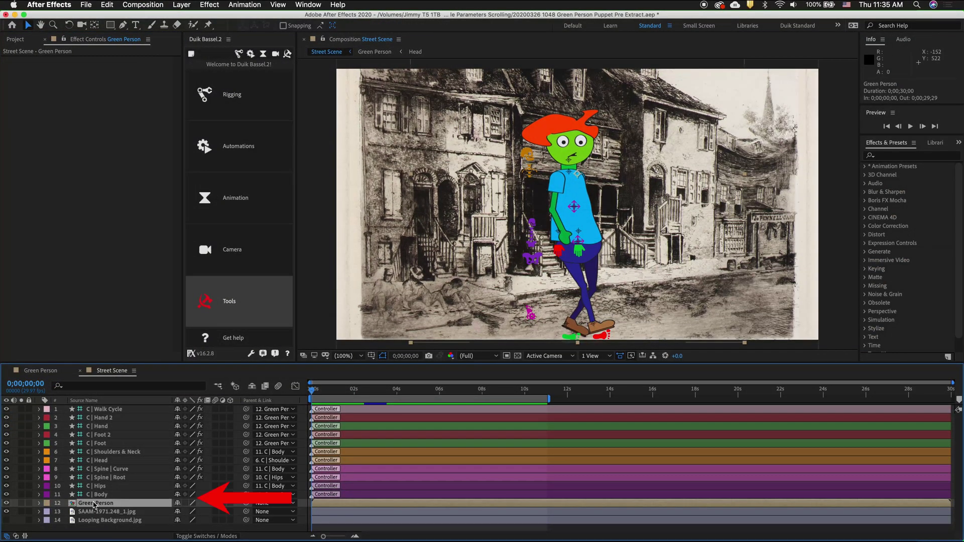
# - Keyframe Green Person's Position and move it off-screen left to -151, 418
pyautogui.press('p')
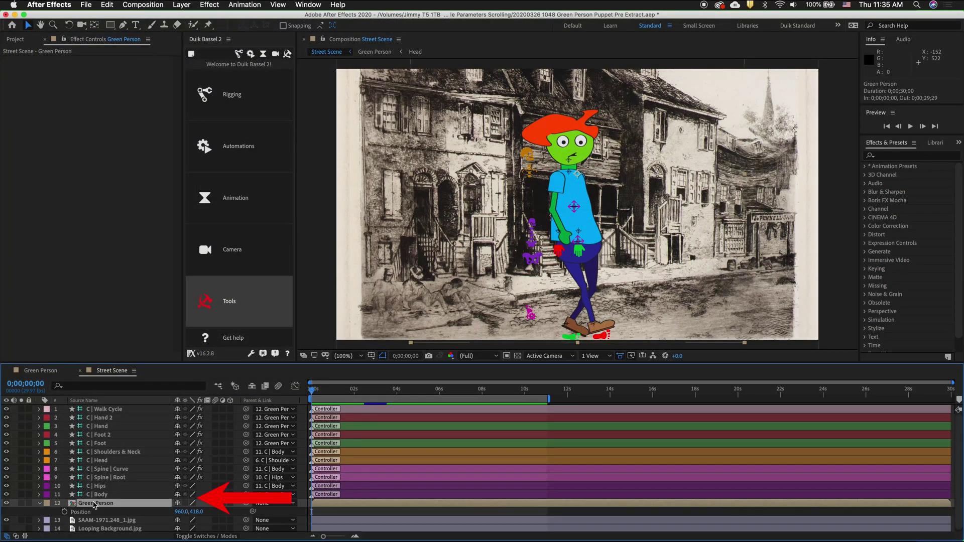
pyautogui.click(64, 512)
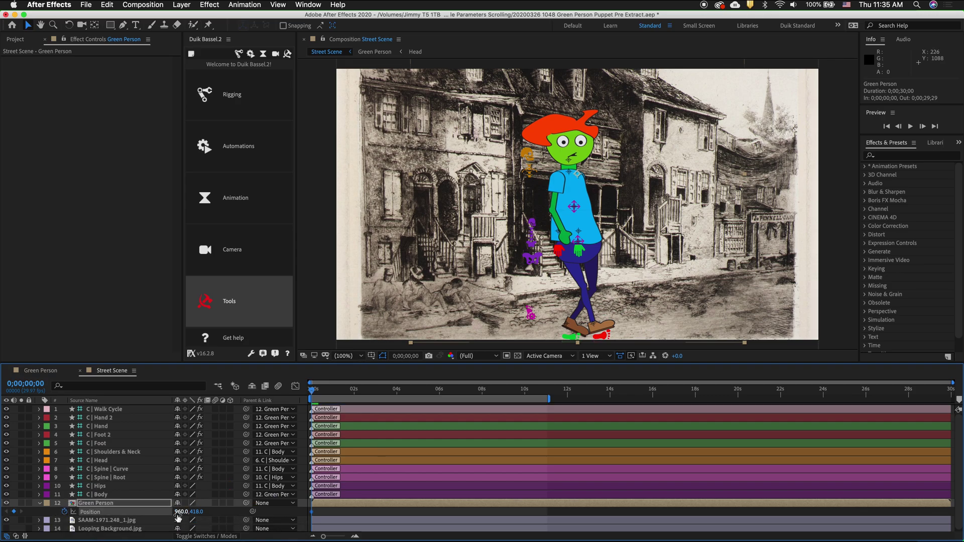
pyautogui.moveTo(181, 511); pyautogui.dragTo(108, 522)
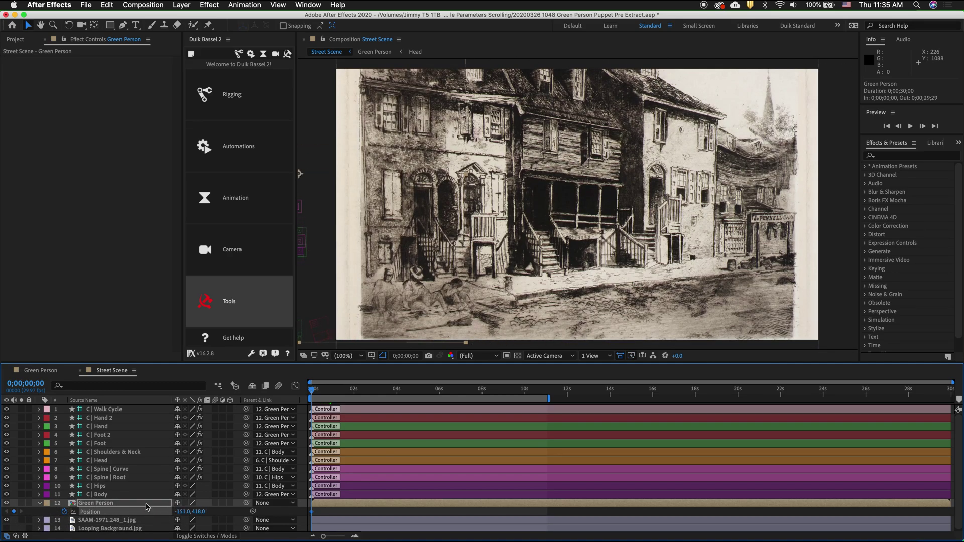
pyautogui.click(239, 54)
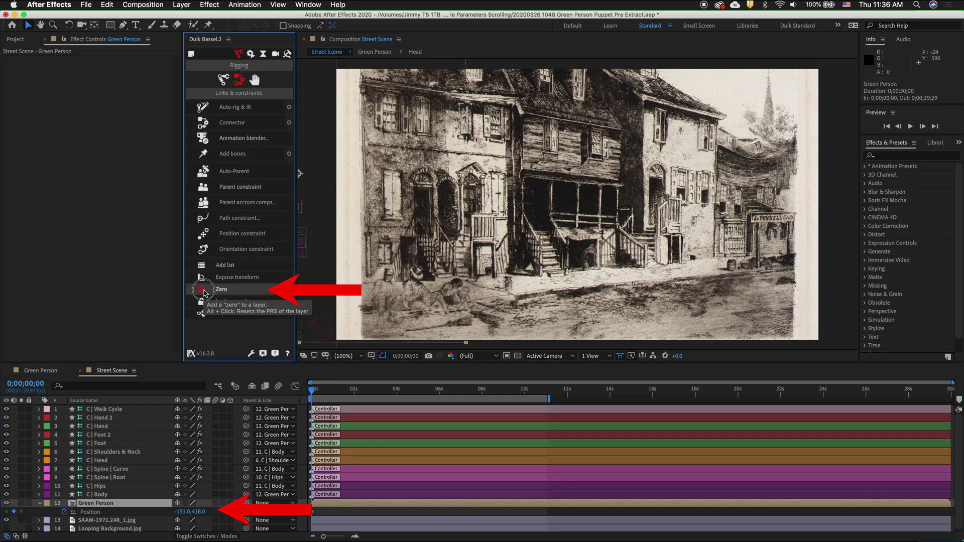
# - Zero Green Person under a null and set its Position X to 2601.51 at 6 seconds
pyautogui.click(221, 289)
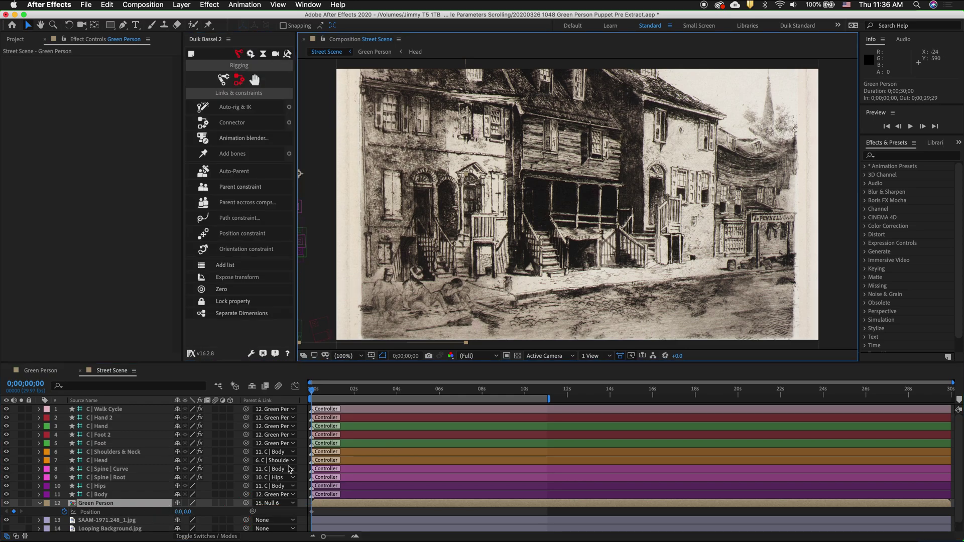
pyautogui.click(440, 391)
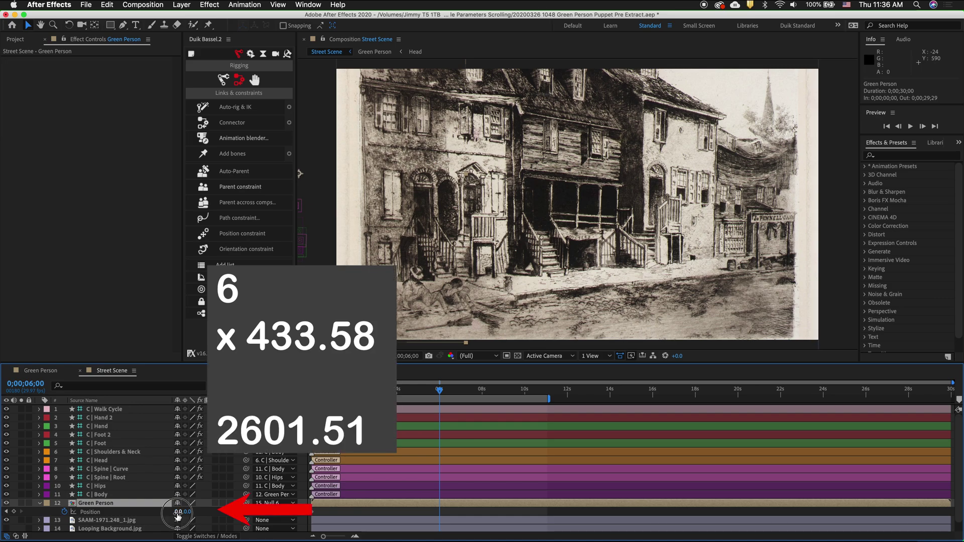
pyautogui.click(178, 512)
pyautogui.write('2601')
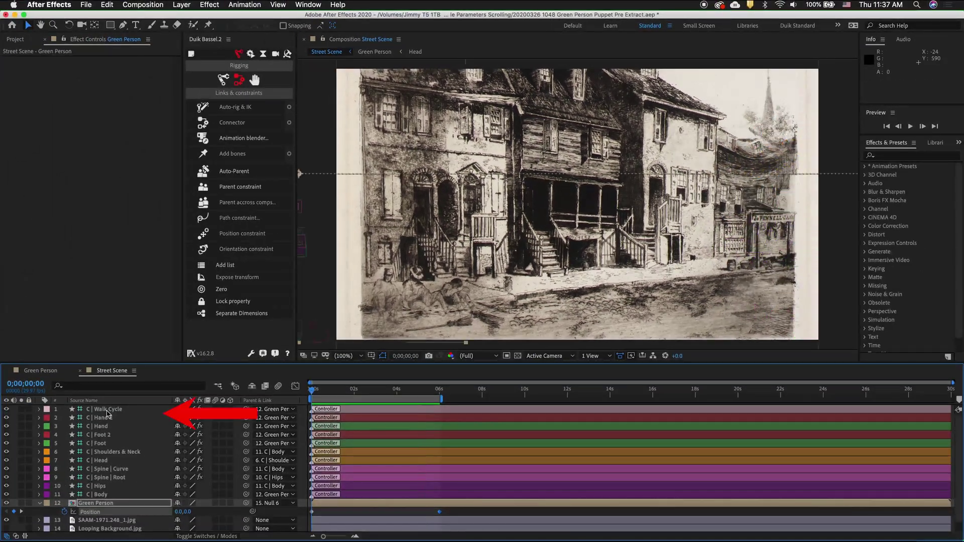
# - Bring up the Walk Cycle controller settings and adjust the character Height to 220 cm
pyautogui.click(106, 410)
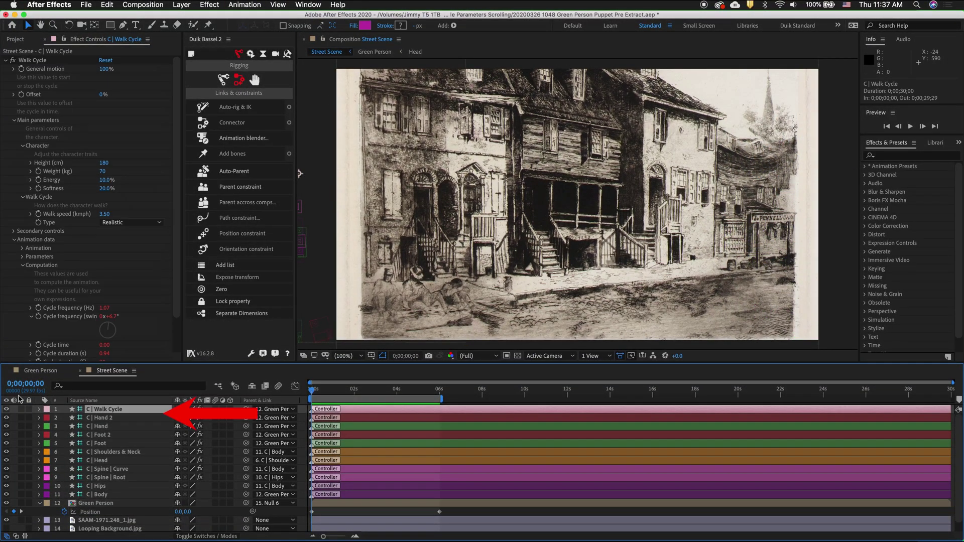
pyautogui.scroll(-1, 110, 299)
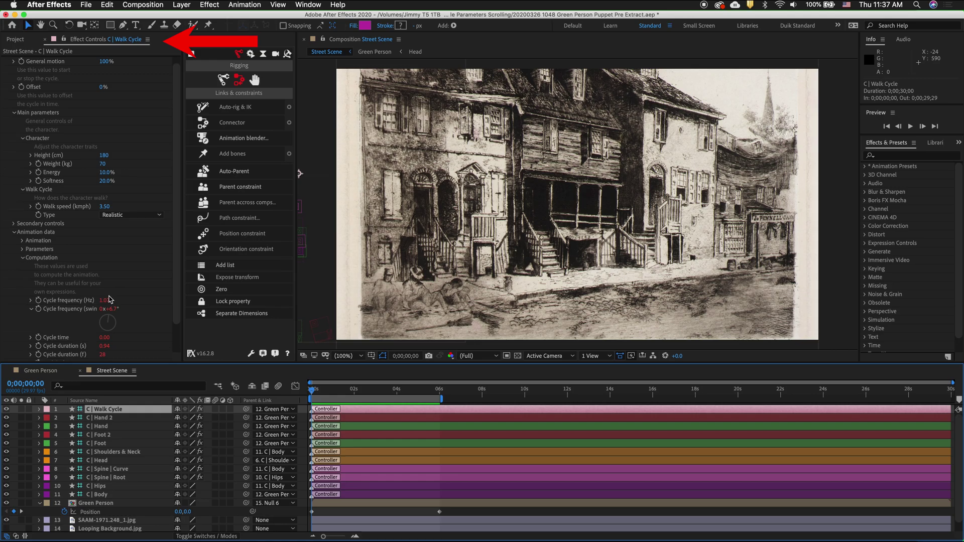
pyautogui.scroll(-3, 111, 299)
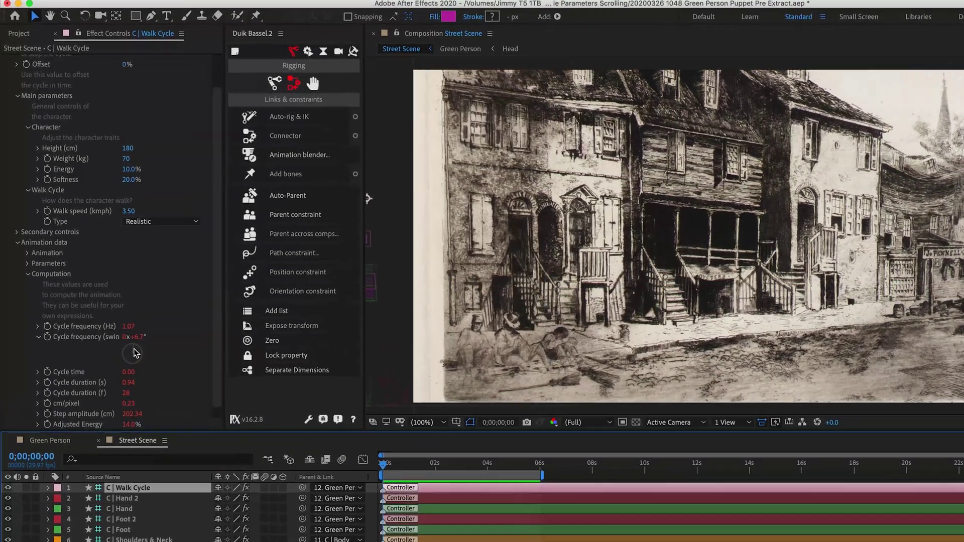
pyautogui.scroll(-2, 159, 378)
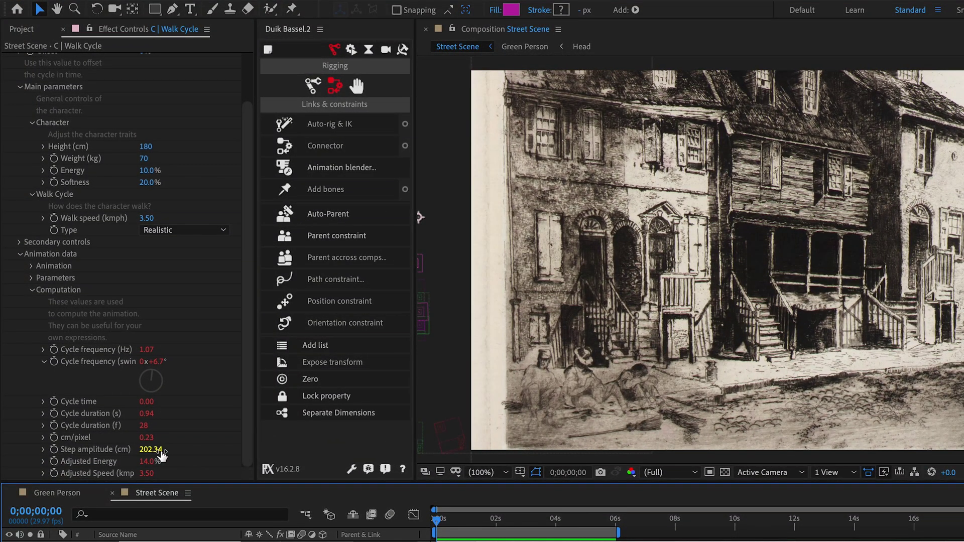
pyautogui.click(521, 520)
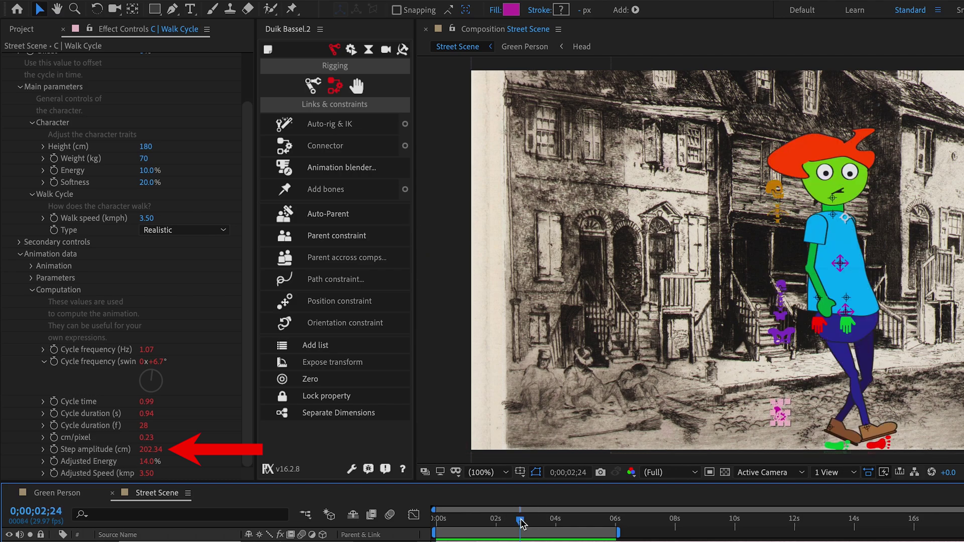
pyautogui.moveTo(144, 224); pyautogui.dragTo(199, 229)
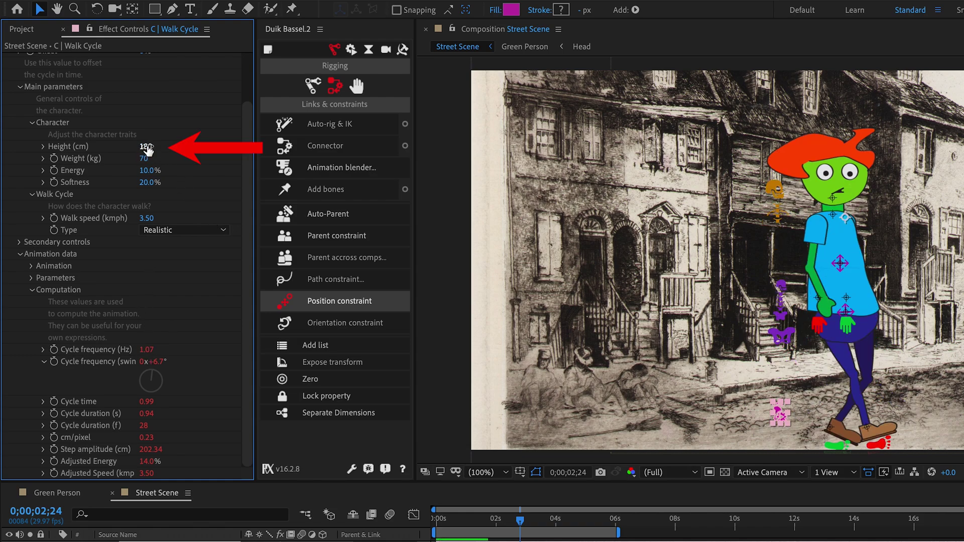
pyautogui.moveTo(147, 149); pyautogui.dragTo(204, 149)
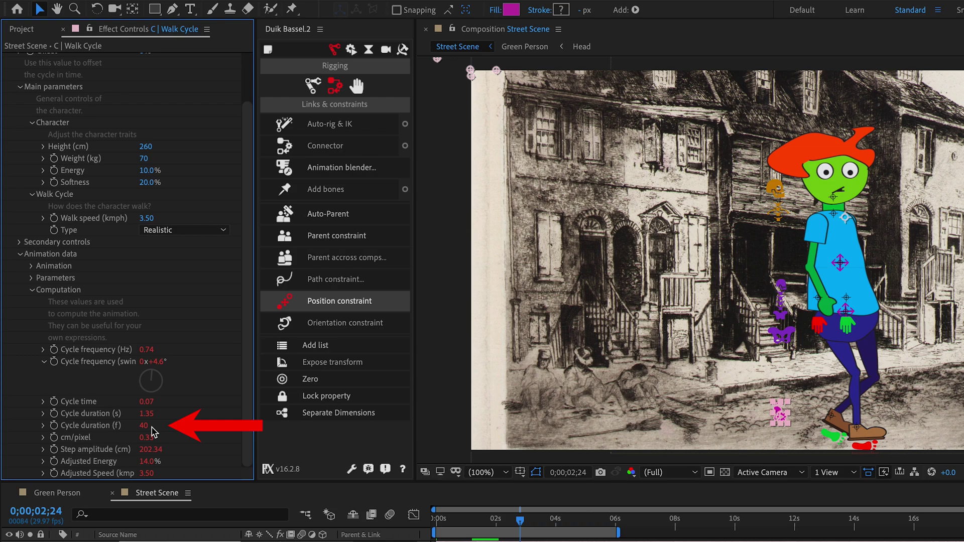
pyautogui.moveTo(146, 148); pyautogui.dragTo(35, 151)
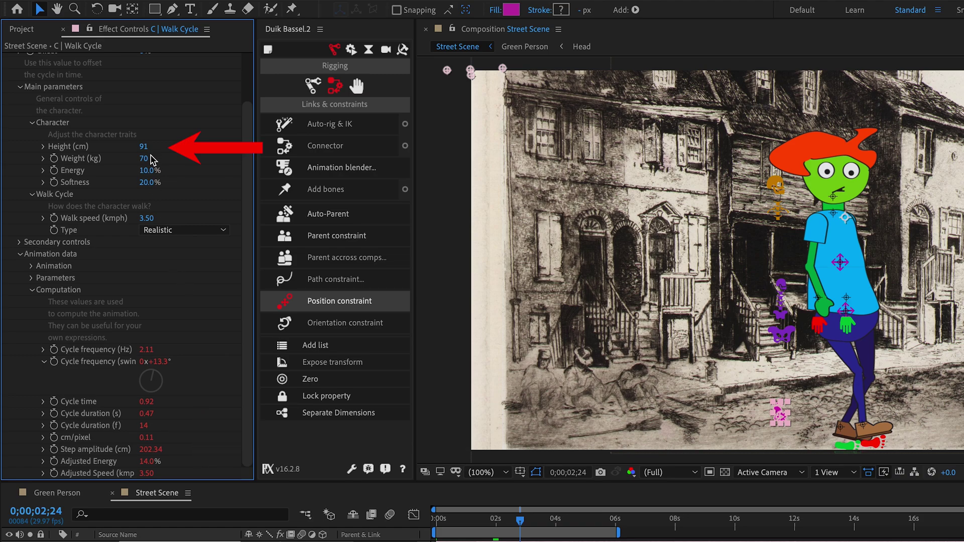
pyautogui.moveTo(145, 146)
pyautogui.mouseDown()
pyautogui.moveTo(215, 151)
pyautogui.moveTo(172, 150)
pyautogui.mouseUp()
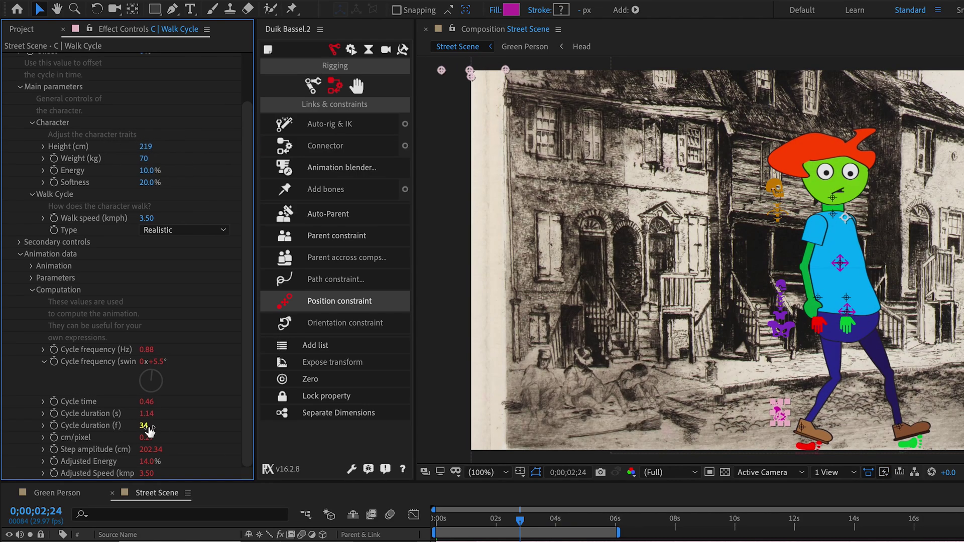
# - Set the Walk speed to 2.00 km/h
pyautogui.moveTo(153, 219); pyautogui.dragTo(140, 217)
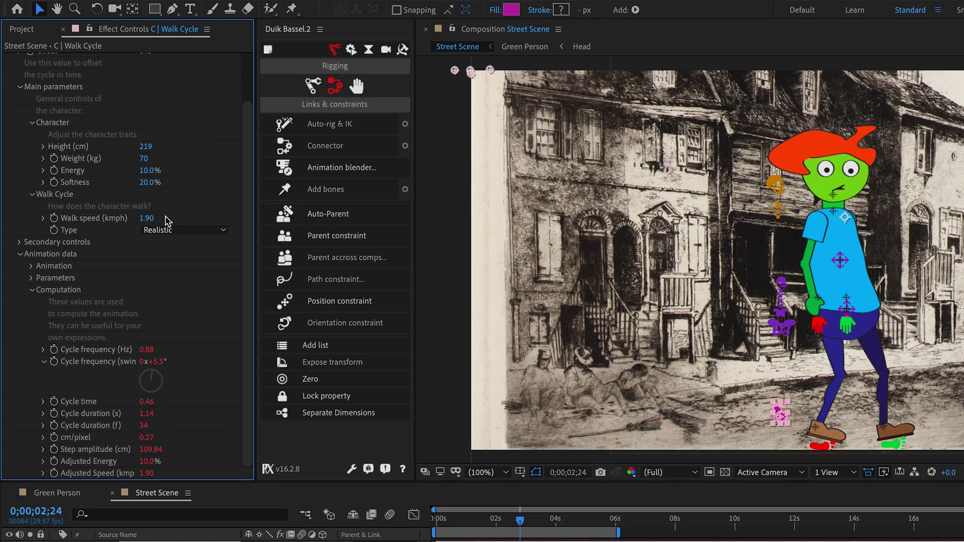
pyautogui.click(149, 219)
pyautogui.write('2')
pyautogui.press('Return')
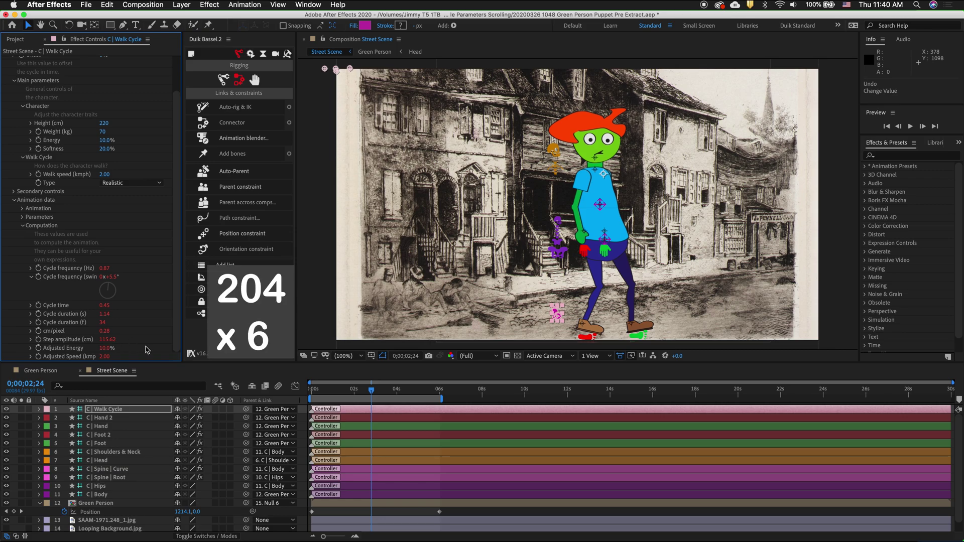
# - At 6 seconds set Green Person's Position X to 1224, then preview the walk
pyautogui.moveTo(371, 391); pyautogui.dragTo(440, 396)
pyautogui.click(187, 512)
pyautogui.write('1')
pyautogui.press('Return')
pyautogui.press('space')
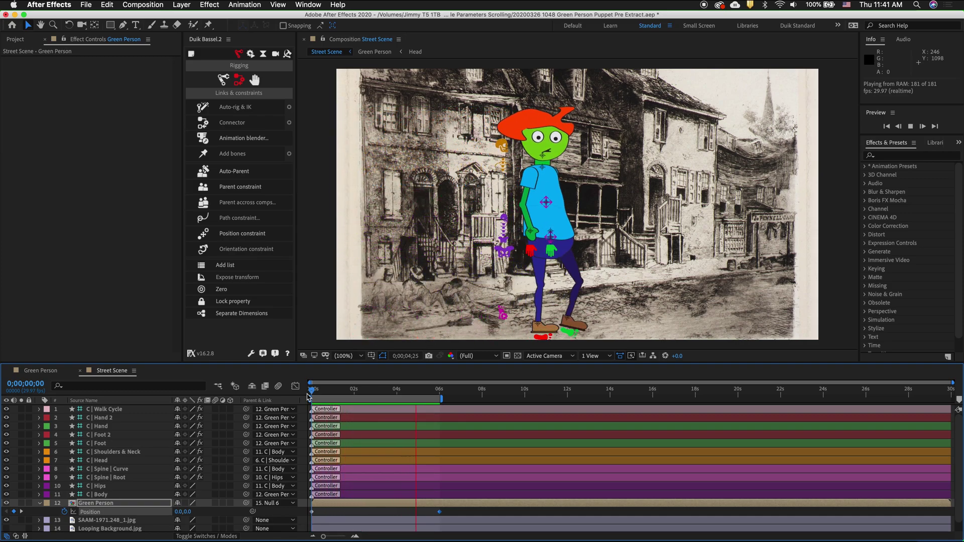
pyautogui.press('space')
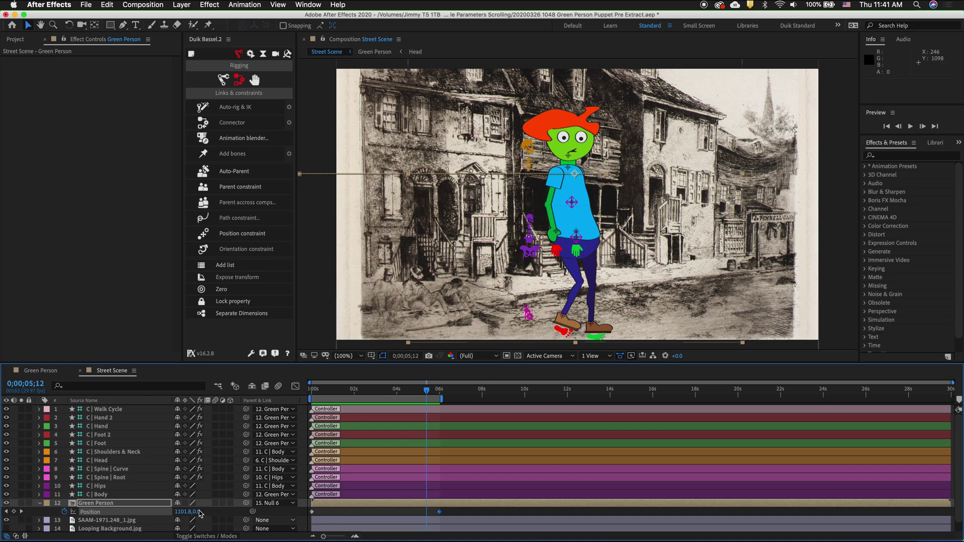
# - Remove Green Person's position keyframes, zero it, and show Looping Background instead of the SAAM street
pyautogui.click(65, 511)
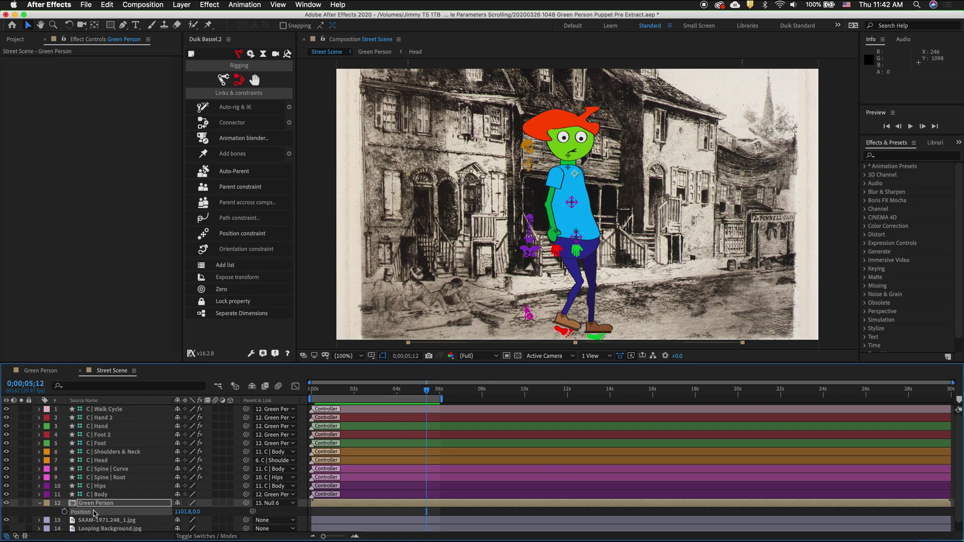
pyautogui.click(221, 289)
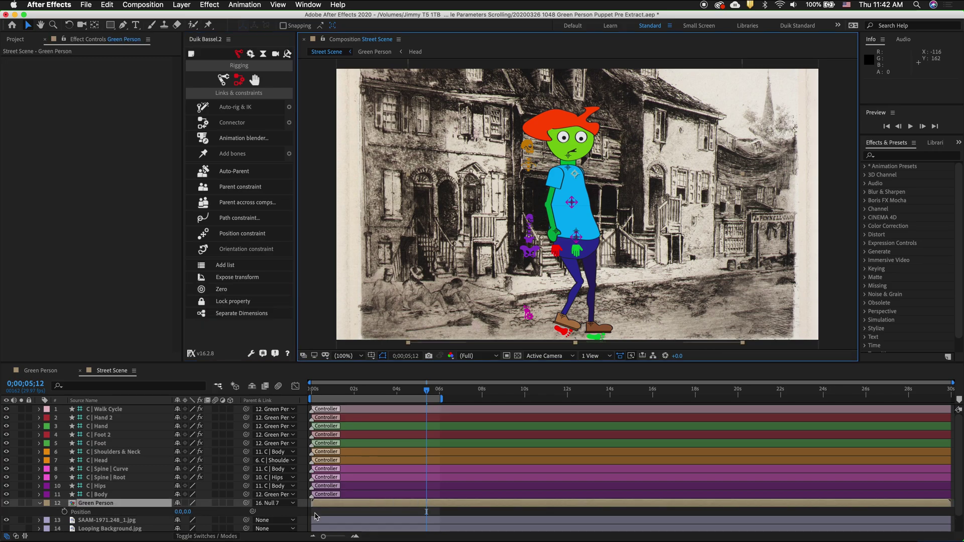
pyautogui.scroll(-1, 129, 506)
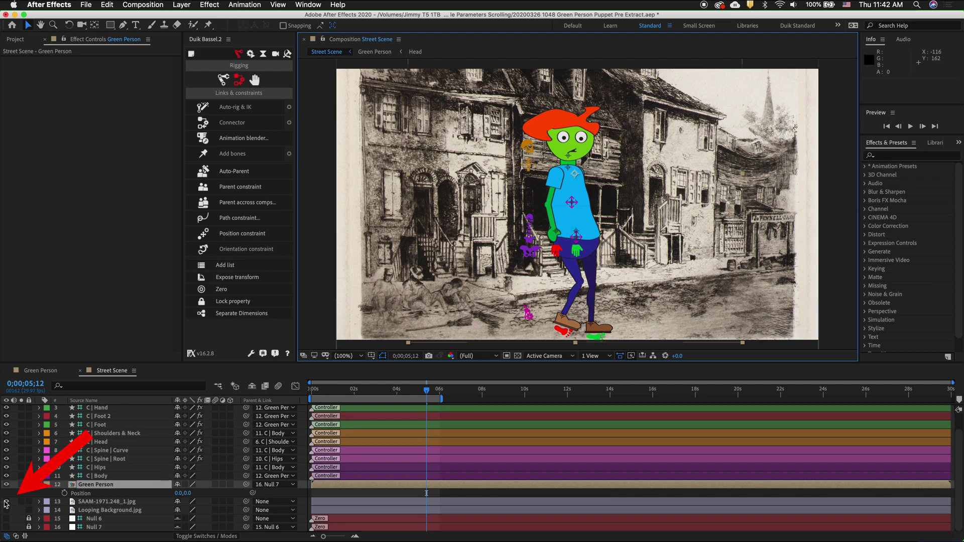
pyautogui.click(7, 502)
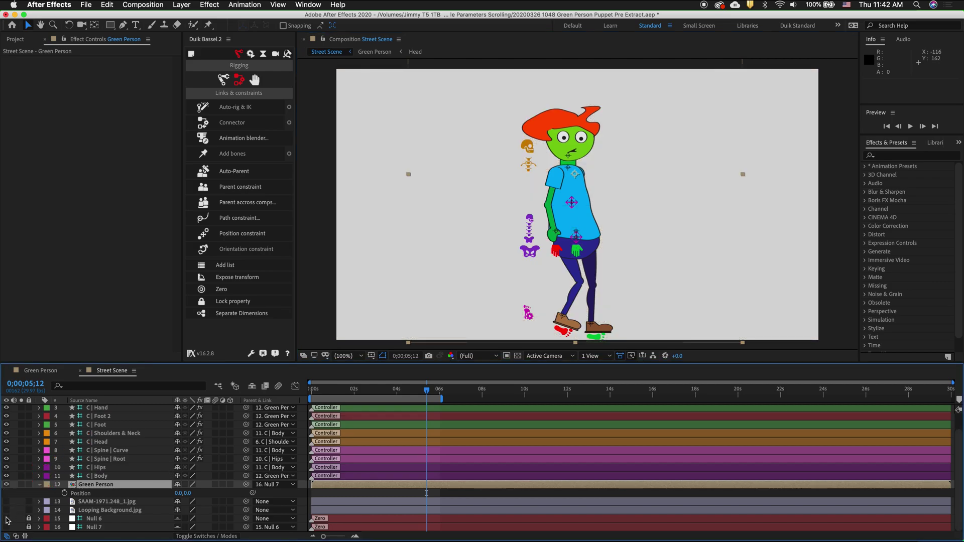
pyautogui.click(7, 510)
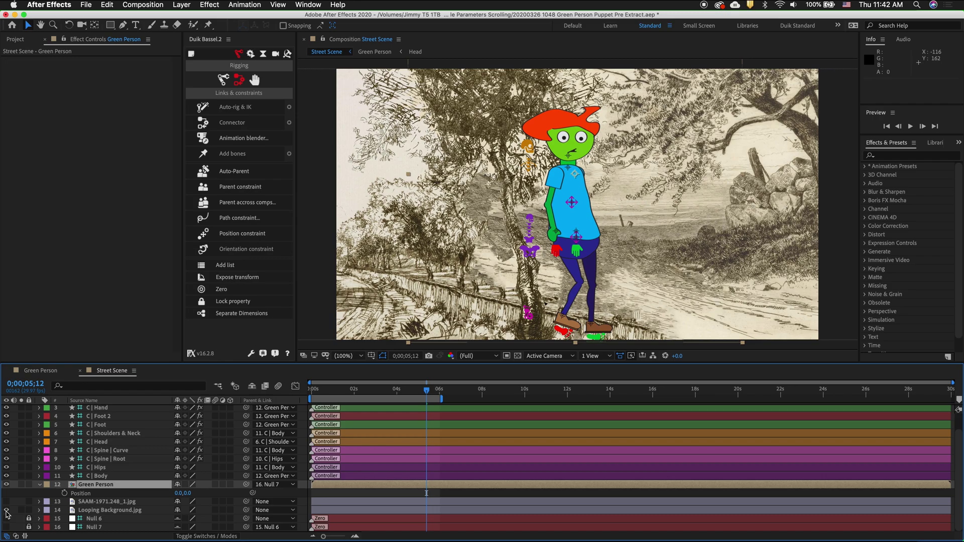
pyautogui.click(345, 390)
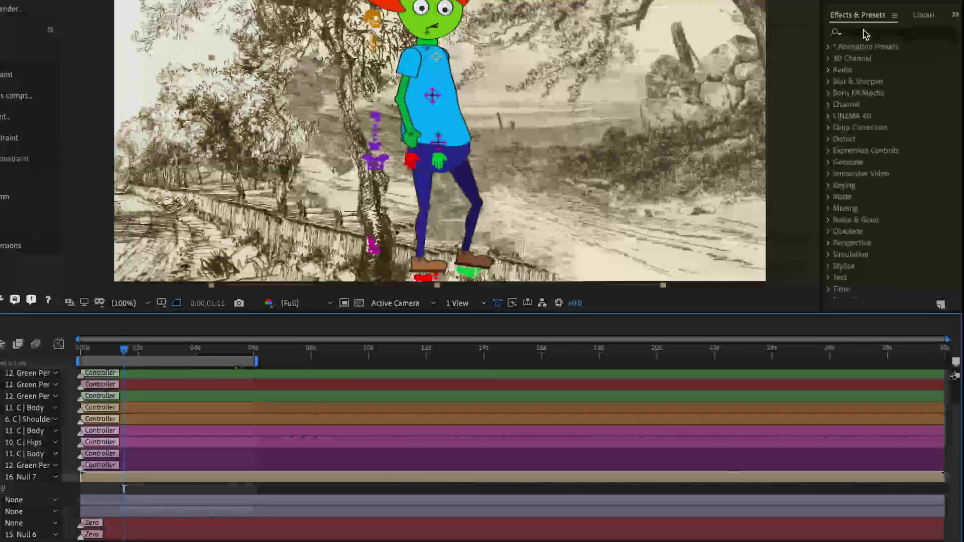
# - Search 'scroll' and apply Autoscroll - horizontal to the Looping Background.jpg layer
pyautogui.click(865, 33)
pyautogui.write('scroll')
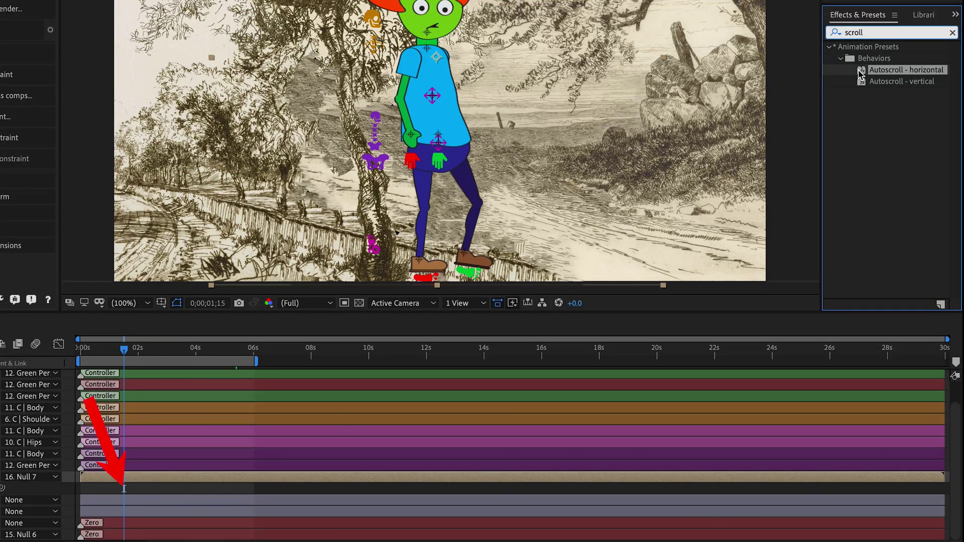
pyautogui.moveTo(861, 73); pyautogui.dragTo(131, 516)
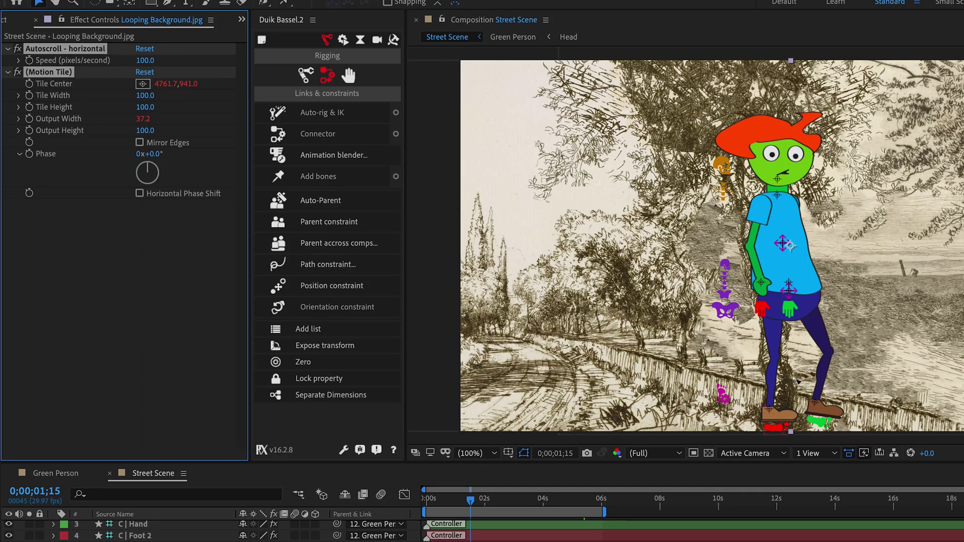
pyautogui.scroll(2, 143, 530)
# - Set the C | Walk Cycle walk speed to 4.00 km/h
pyautogui.click(143, 526)
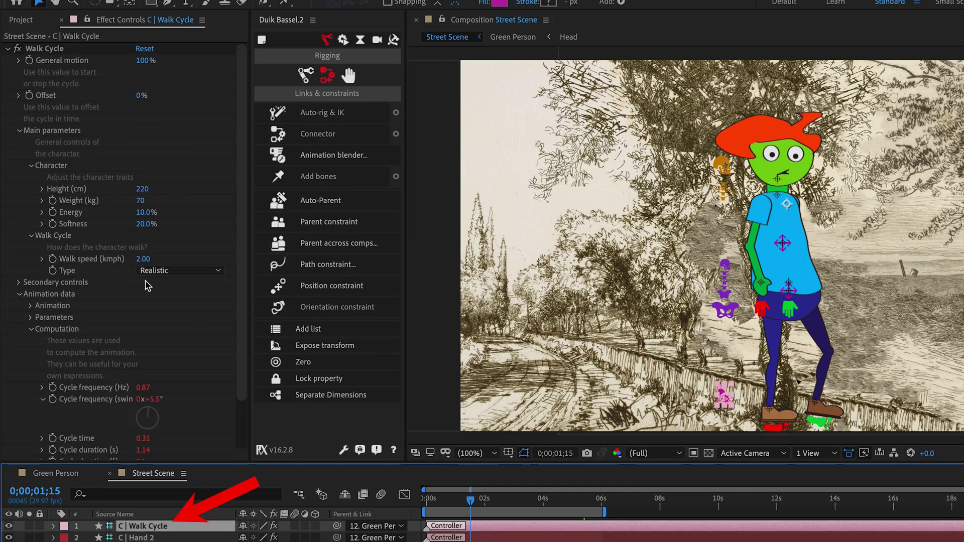
pyautogui.click(145, 259)
pyautogui.write('4')
pyautogui.press('Return')
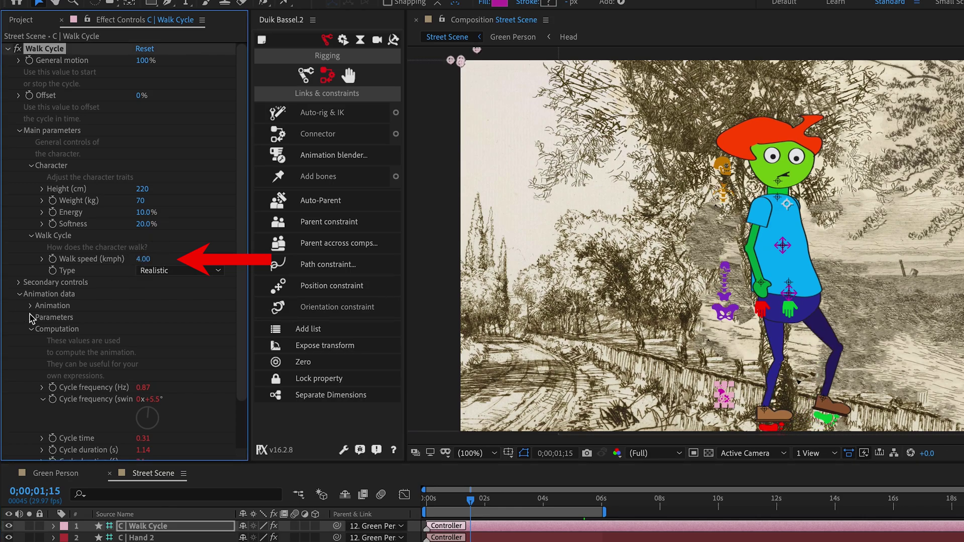
# - Set the character Height to 240 cm
pyautogui.scroll(-2, 22, 317)
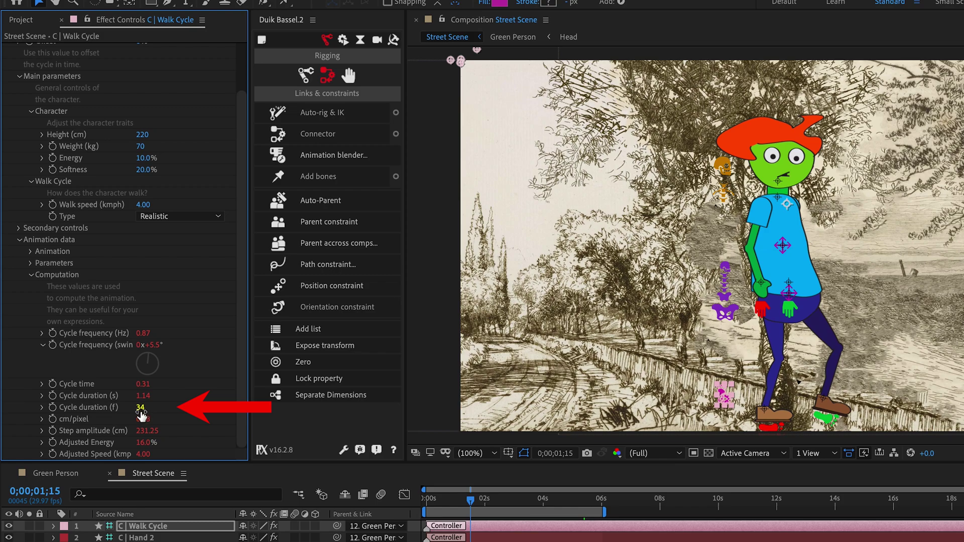
pyautogui.click(143, 136)
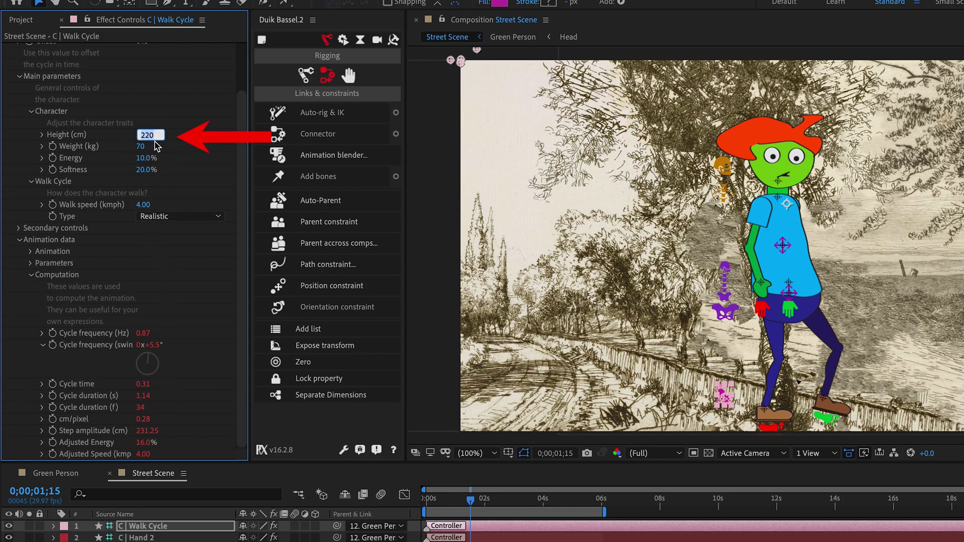
pyautogui.write('240')
pyautogui.press('Return')
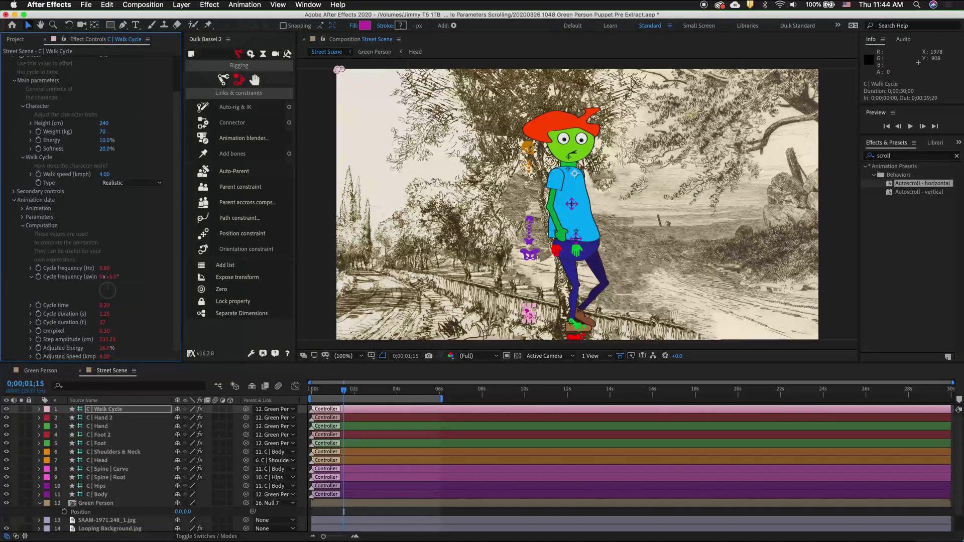
# - Check the Looping Background's 375 Autoscroll Speed and preview the Green Person walking over it
pyautogui.click(96, 530)
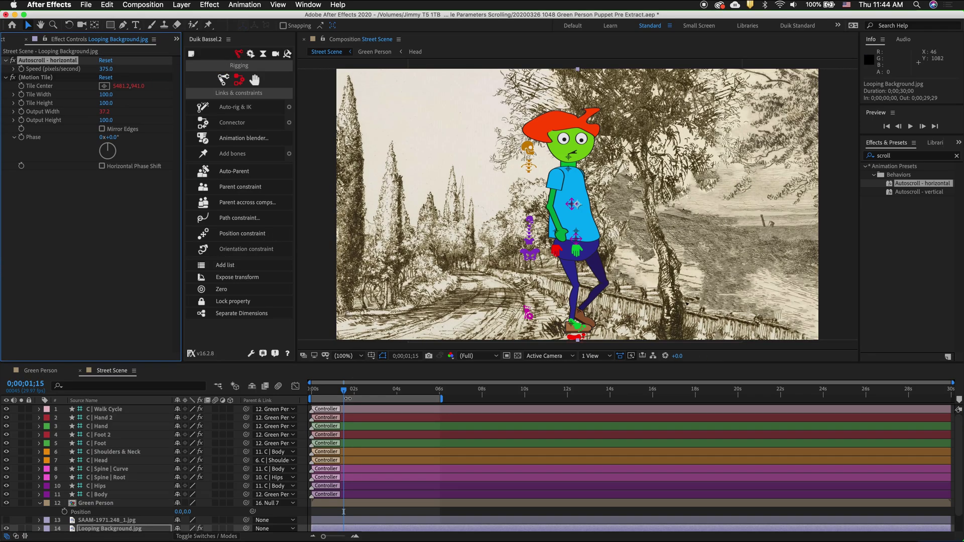
pyautogui.press('space')
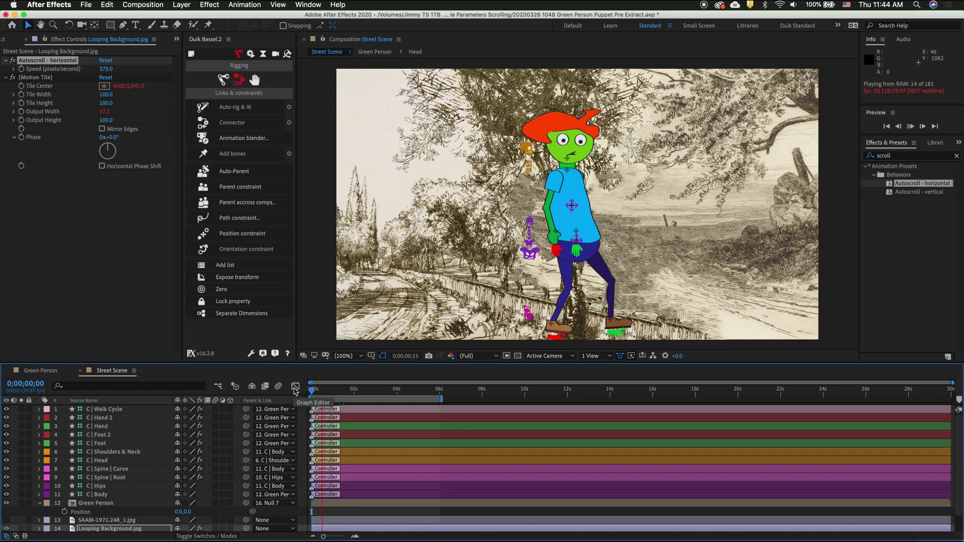